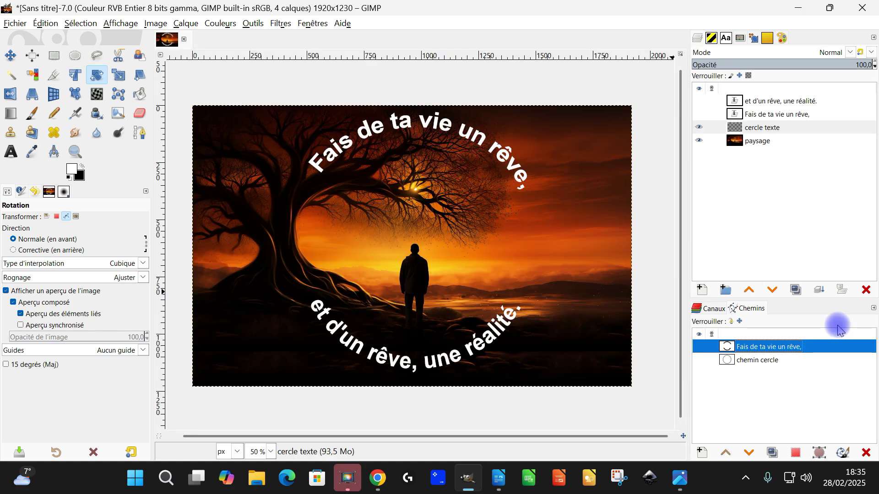
Show the chemin cercle path and set the Scale tool to transform paths around the centre with proportions kept.
left_click(698, 360)
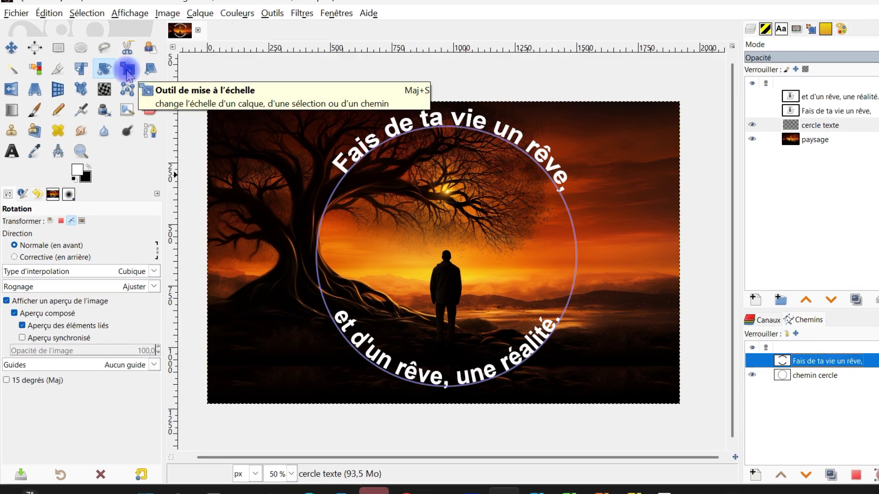
left_click(118, 75)
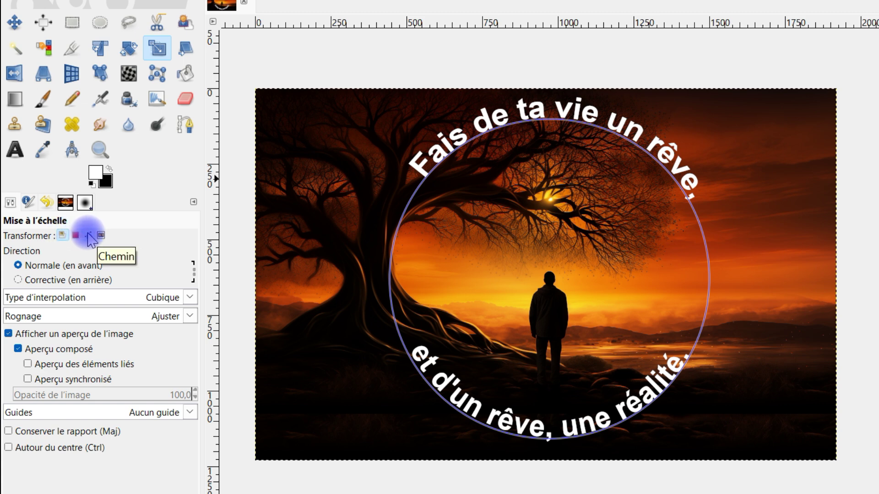
left_click(57, 449)
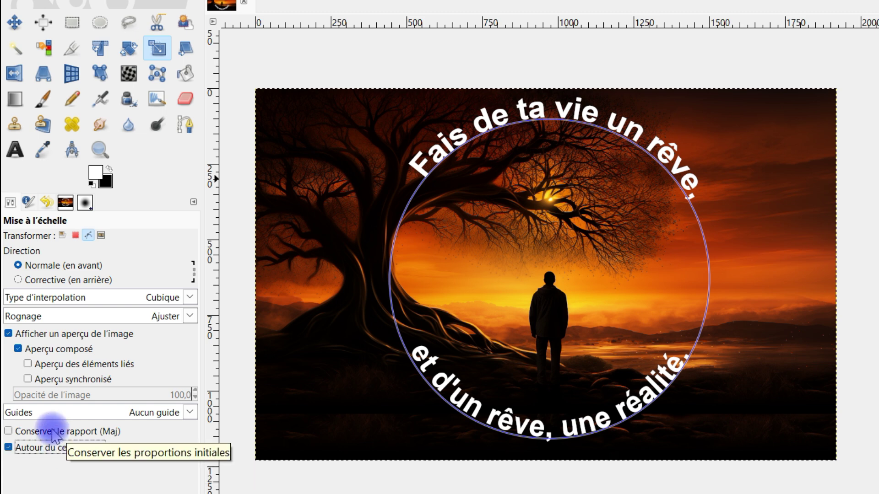
left_click(54, 432)
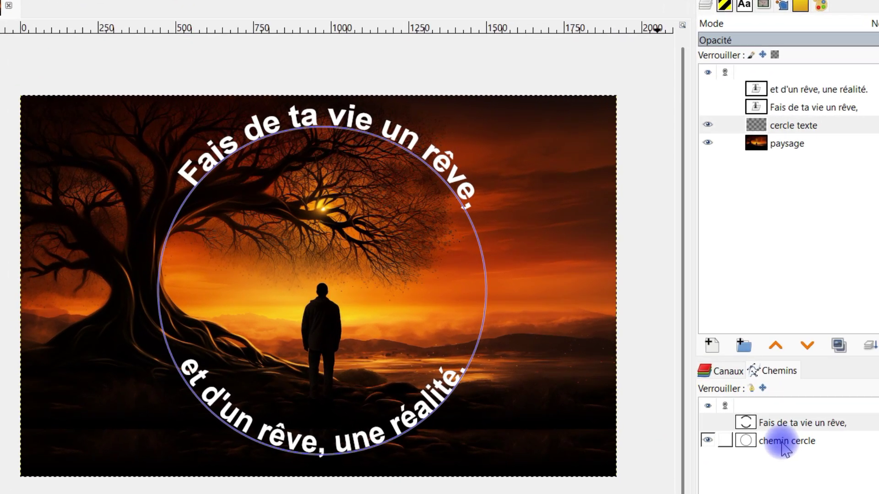
Scale the chemin cercle path to 1051 × 1051 px and reposition it so it runs through the curved text.
left_click(778, 428)
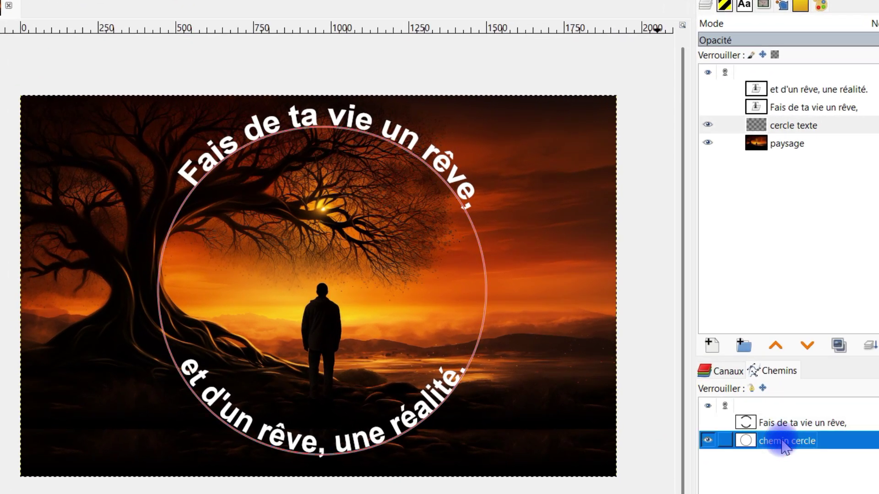
left_click(315, 265)
mouse_move(155, 130)
left_mouse_down()
mouse_move(186, 150)
mouse_move(138, 127)
mouse_move(165, 139)
left_mouse_up()
left_click_drag(331, 305, 331, 290)
left_click_drag(495, 444, 505, 462)
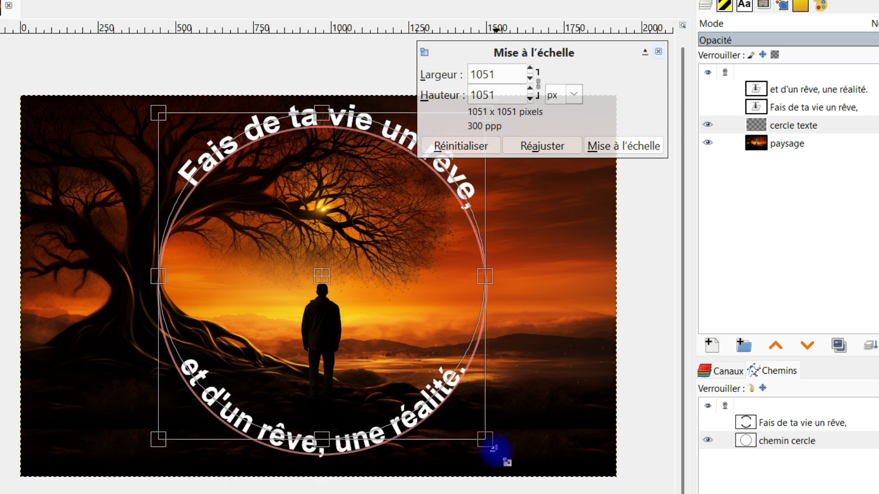
left_click_drag(320, 276, 321, 279)
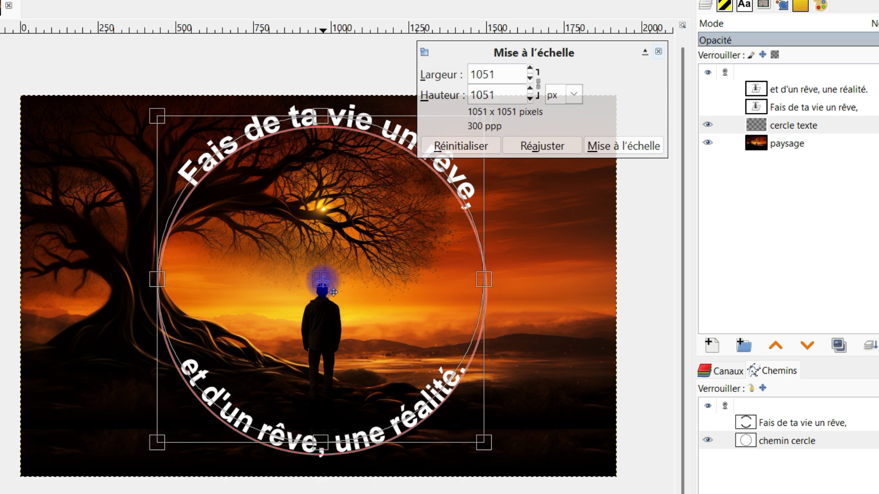
left_click_drag(333, 292, 333, 295)
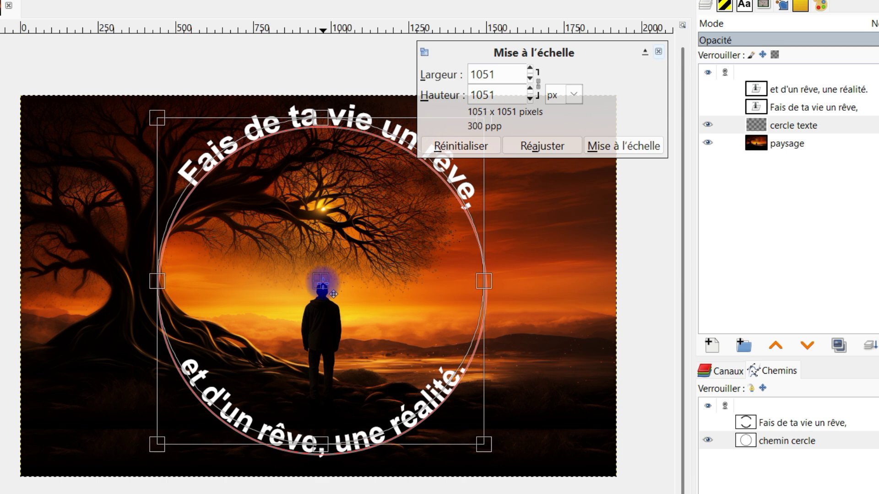
scroll(435, 196, "right", 4)
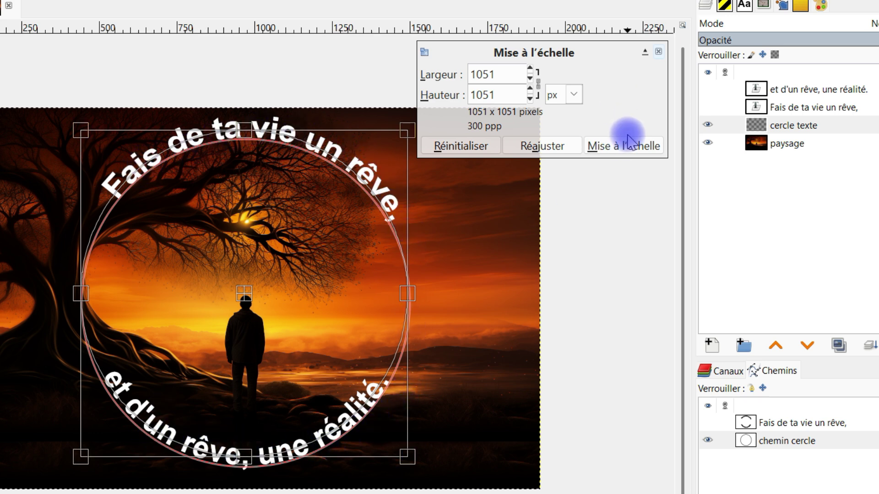
left_click(625, 146)
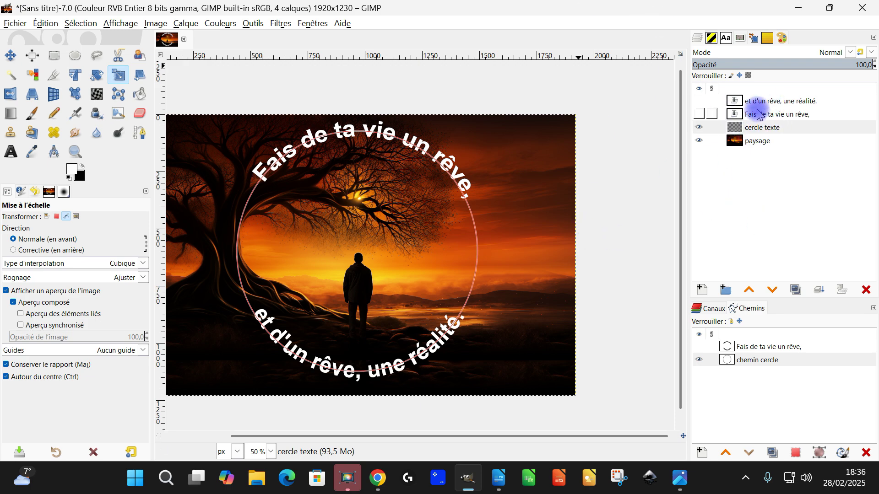
Put the two hidden text layers into a new layer group and move the group below the paysage layer.
left_click(768, 101)
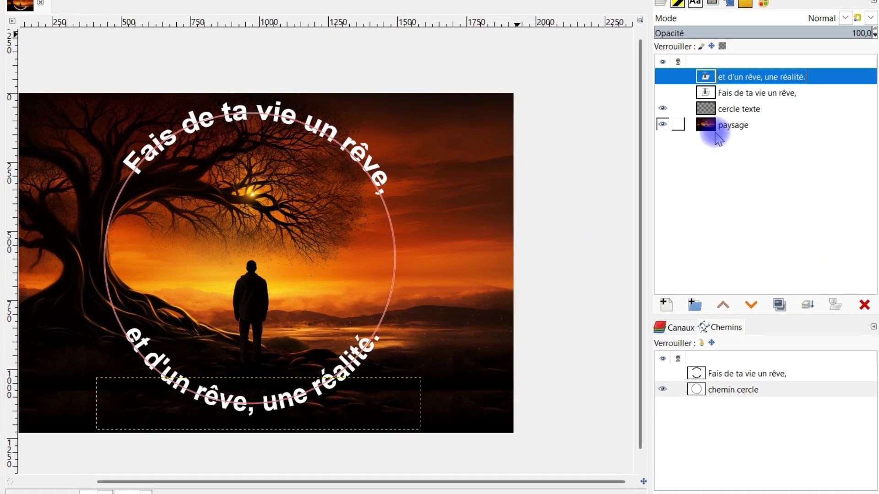
left_click(688, 309)
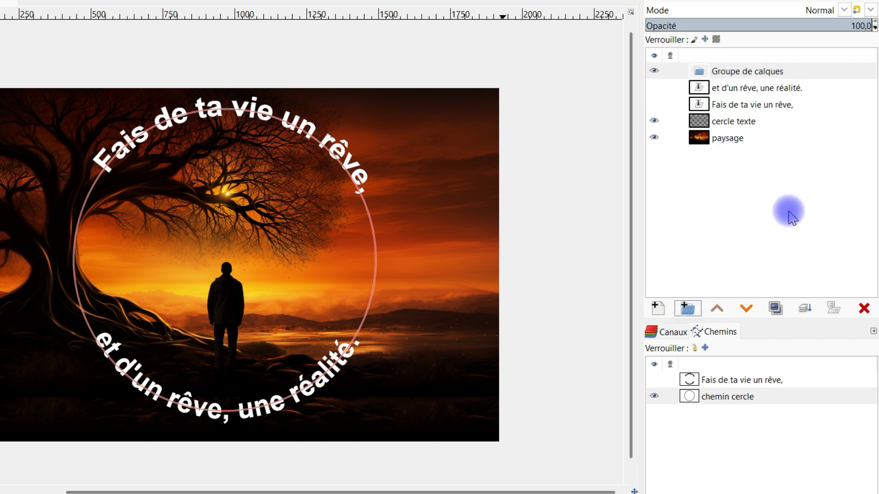
left_click_drag(704, 91, 759, 73)
left_click_drag(719, 103, 722, 84)
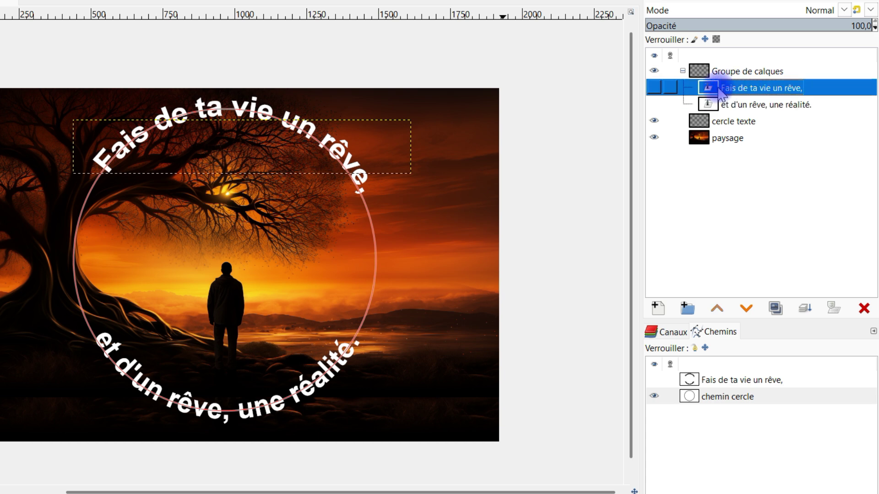
left_click(683, 71)
left_click_drag(696, 69, 722, 120)
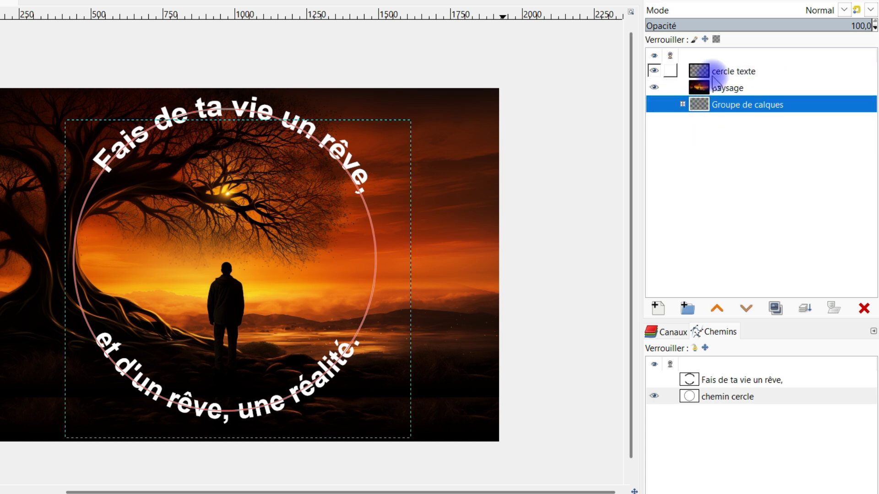
Add a transparent 1920 × 1230 px layer named "ligne cercle" directly above the cercle texte layer.
left_click(702, 71)
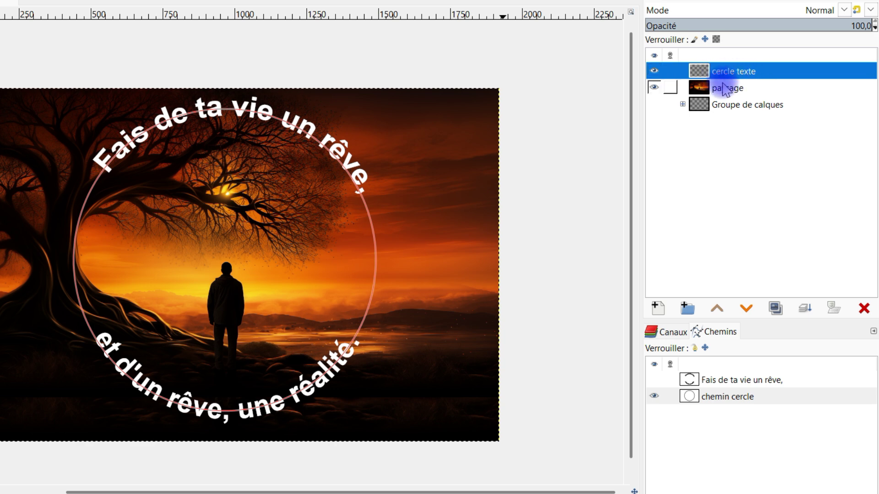
left_click(653, 72)
left_click(654, 72)
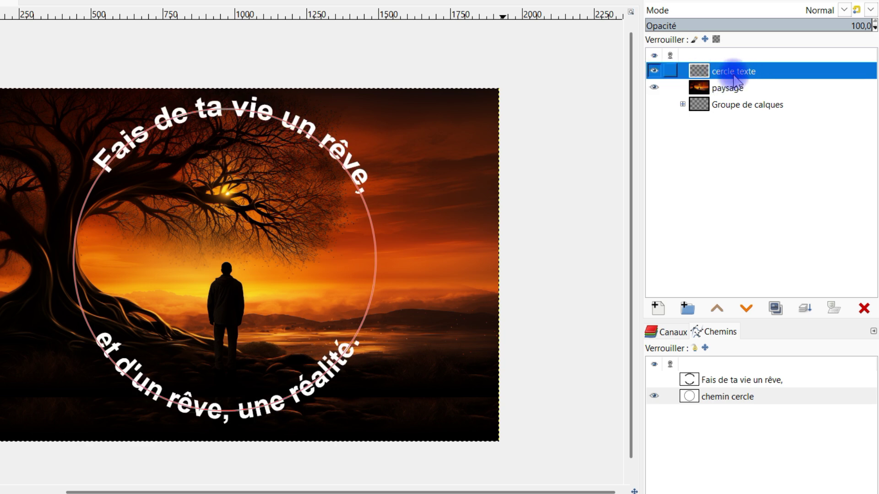
left_click(658, 306)
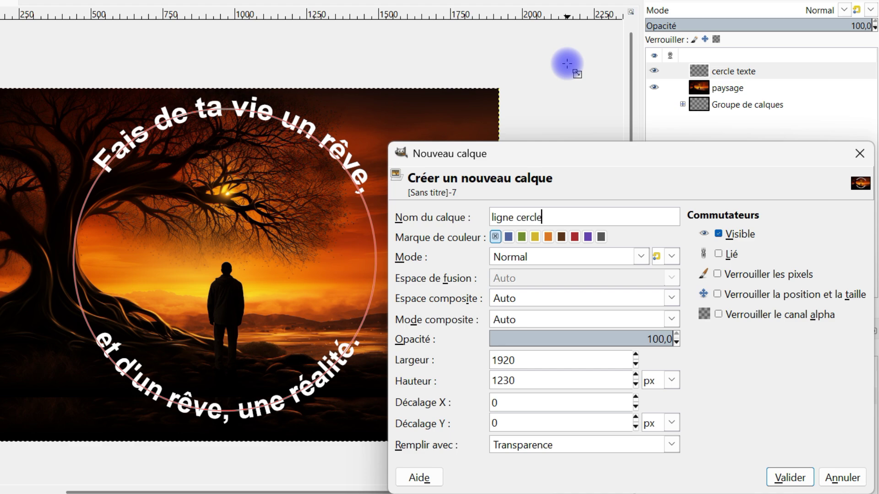
key("Return")
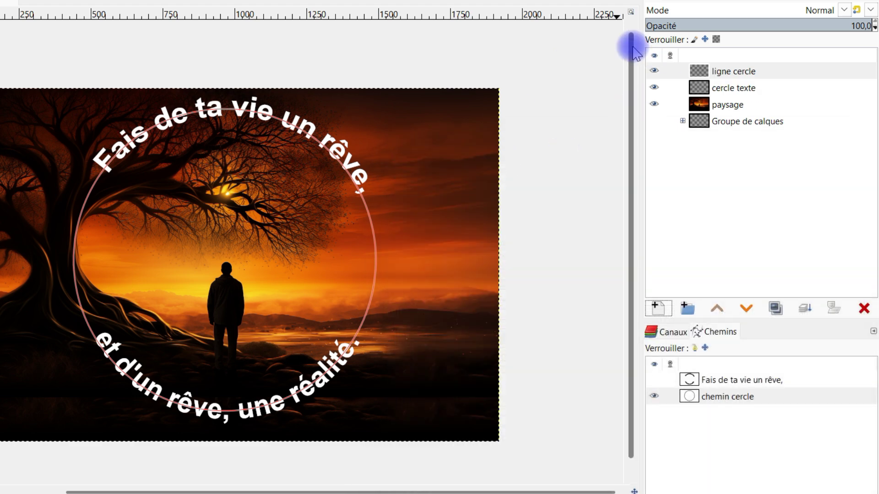
Stroke the chemin cercle path with a 10 px solid white line on the ligne cercle layer and hide the path.
right_click(748, 401)
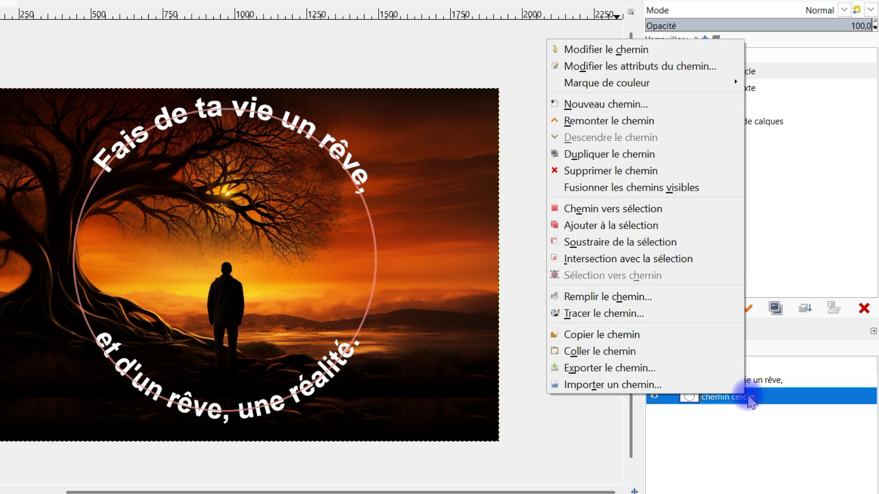
left_click(649, 320)
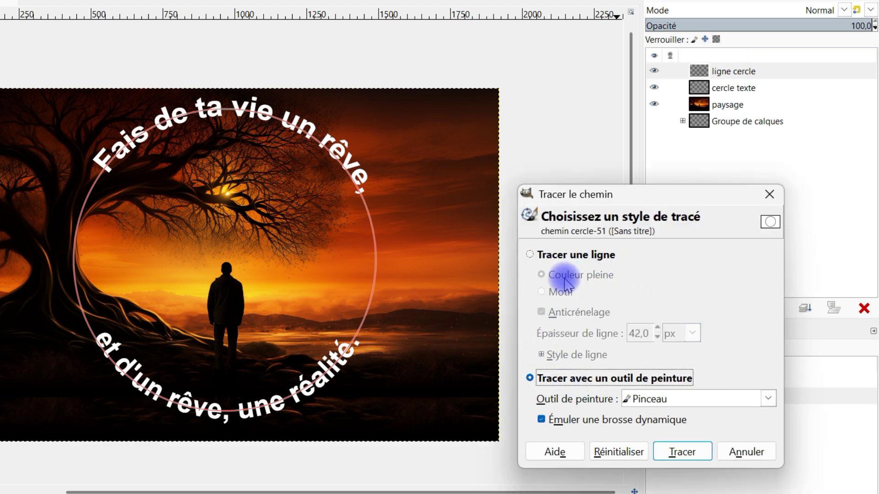
left_click(562, 254)
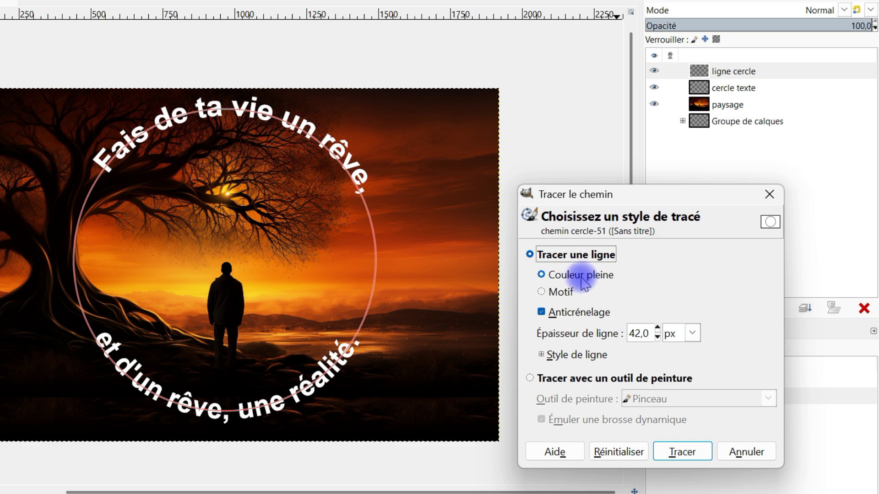
double_click(643, 334)
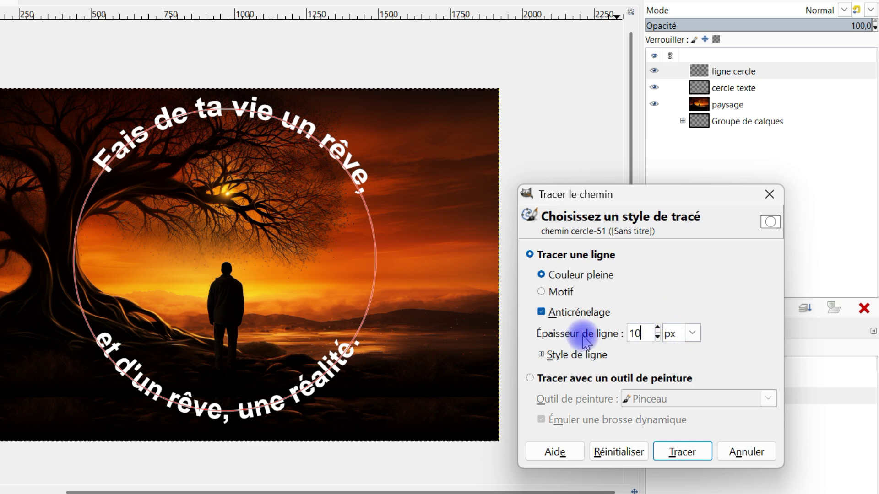
left_click(682, 452)
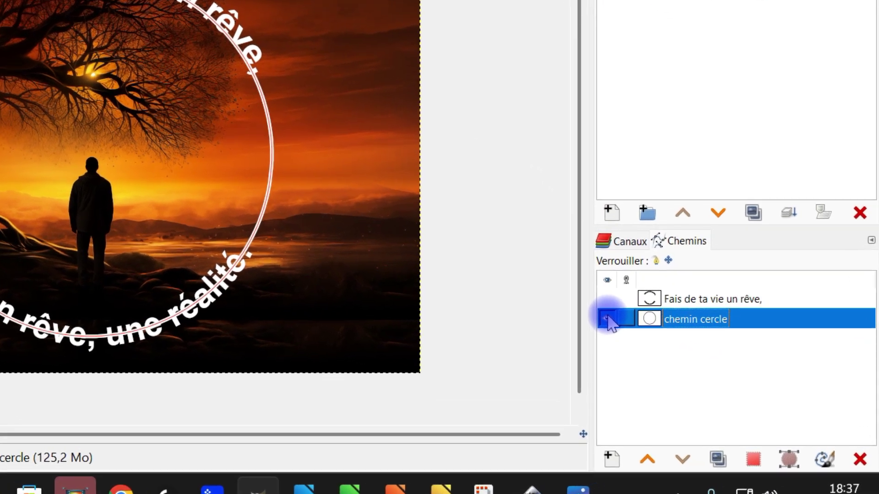
left_click(607, 320)
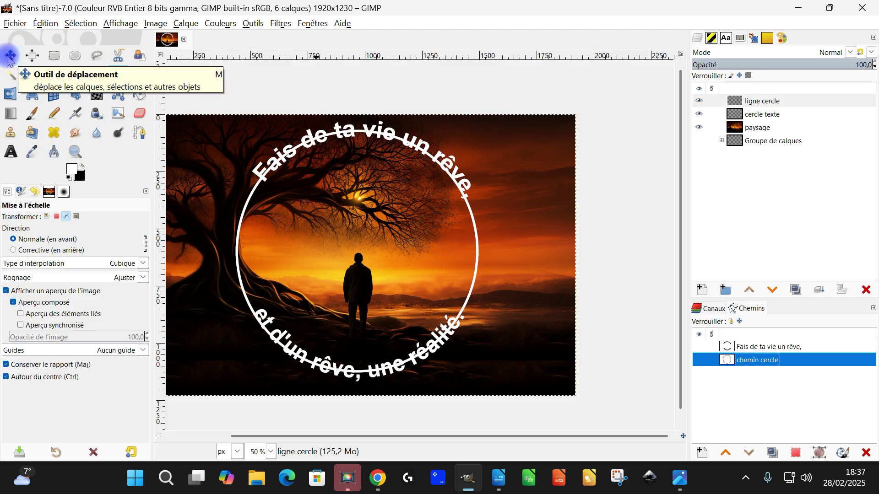
Nudge the active ligne cercle layer so its ring aligns with the curved text, and fit the layer to the image size.
left_click(9, 56)
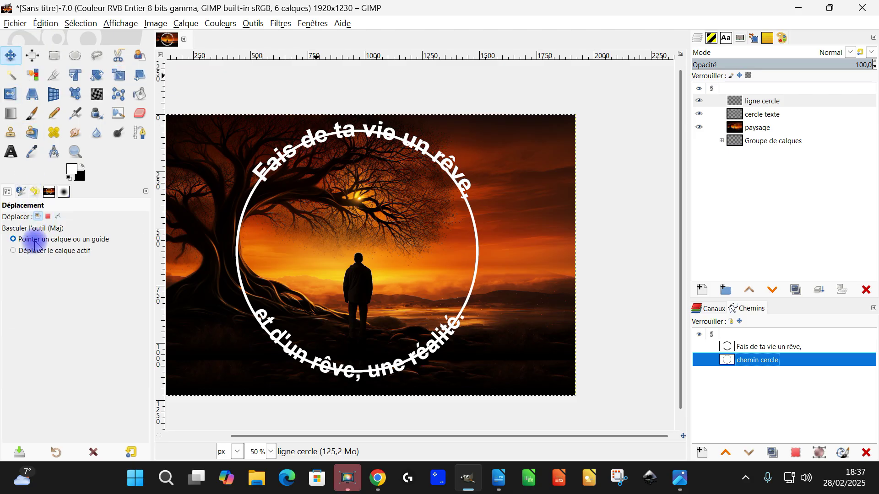
left_click(55, 251)
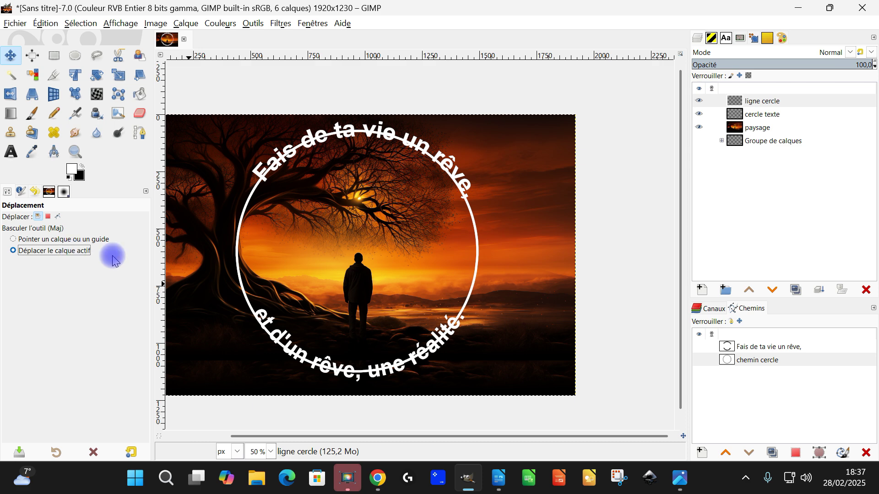
left_click_drag(353, 290, 355, 288)
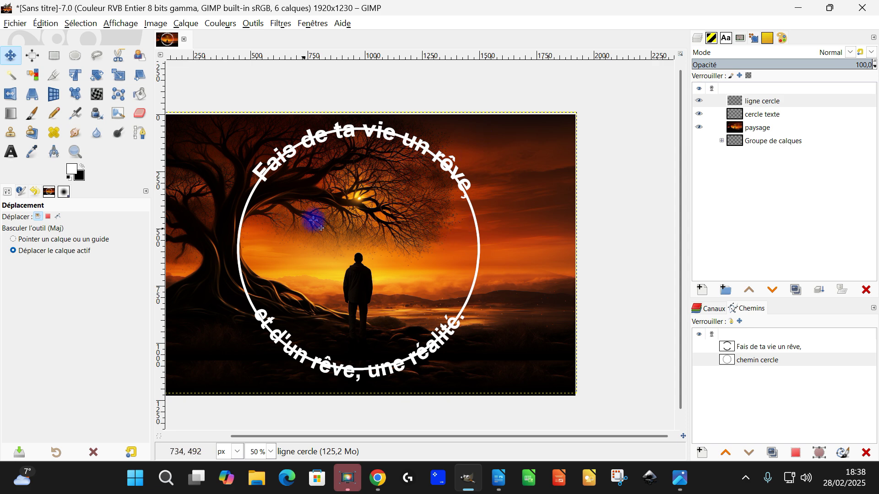
right_click(738, 104)
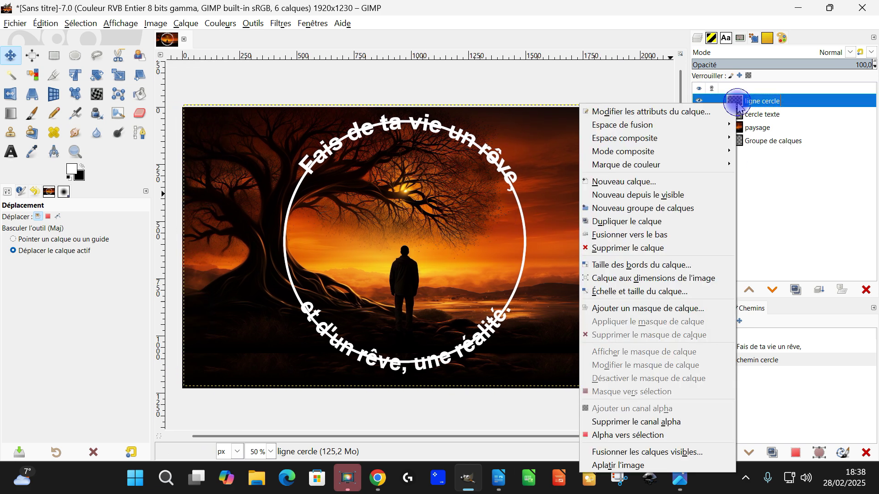
left_click(704, 281)
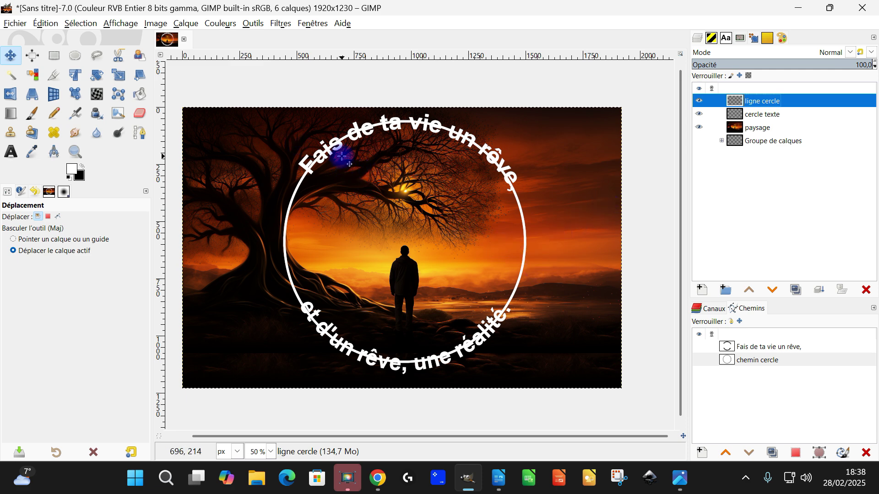
Add a white (full opacity) layer mask to the ligne cercle layer.
right_click(734, 107)
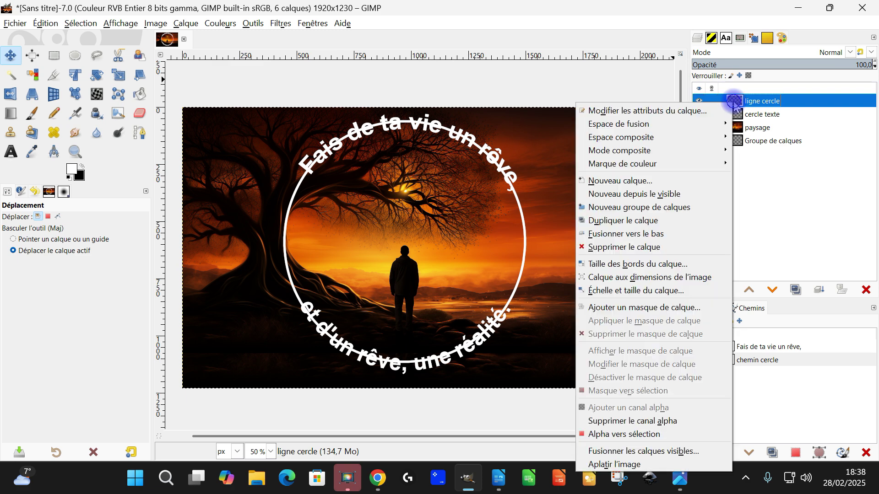
left_click(684, 311)
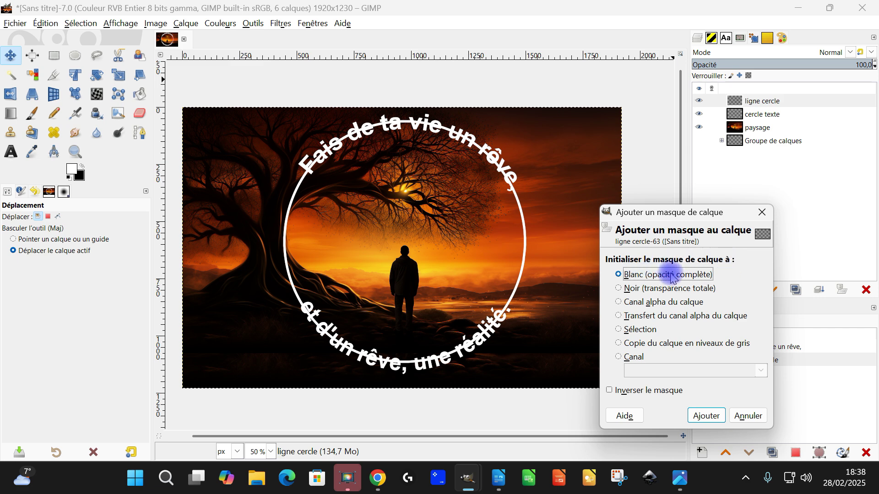
left_click(706, 416)
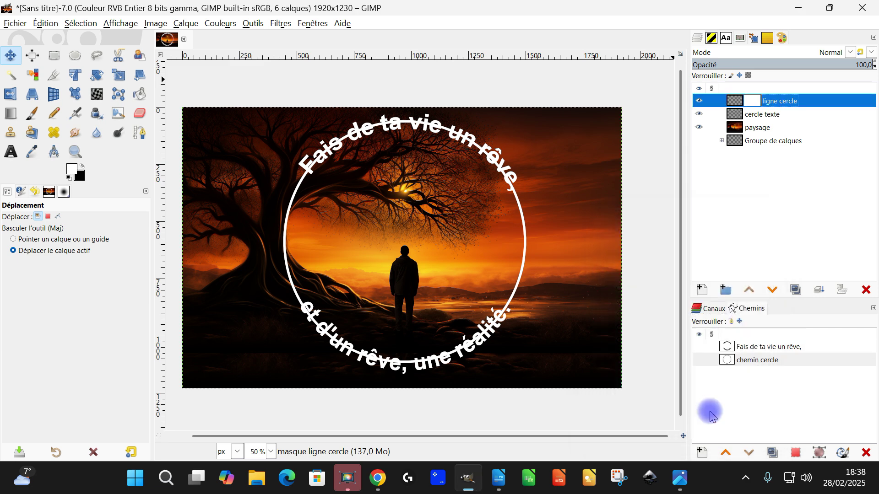
Draw a rectangular selection of about 1204 × 496 px around the upper curved text "Fais de ta vie un rêve,".
left_click(56, 55)
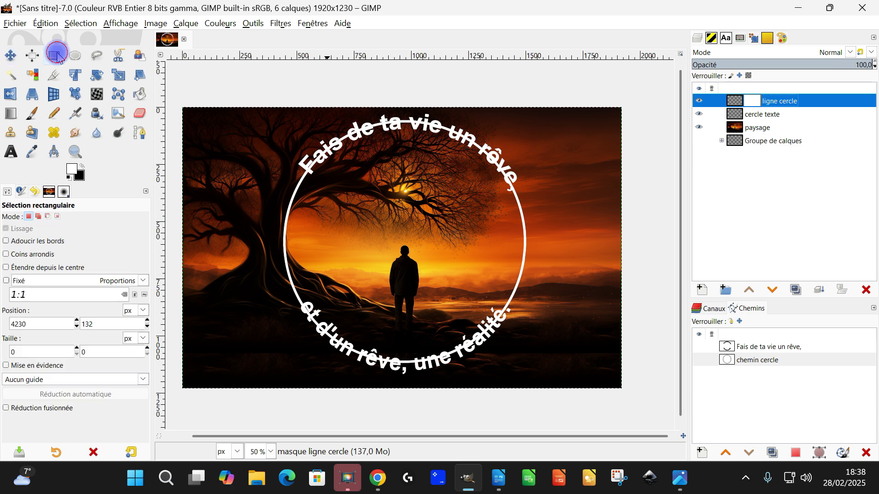
left_click_drag(275, 83, 551, 193)
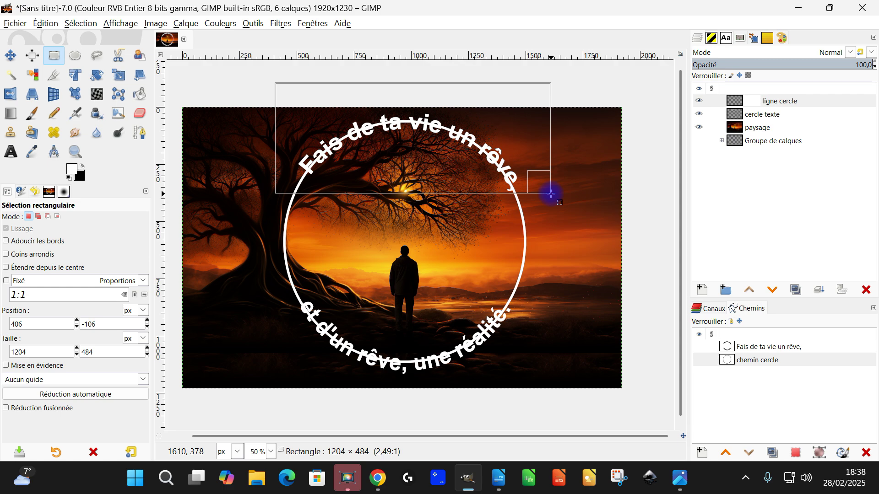
left_click_drag(551, 193, 550, 197)
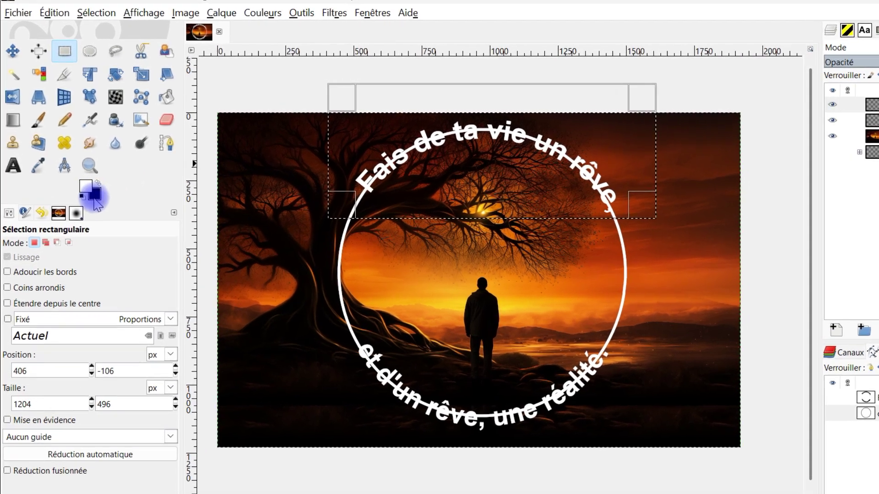
On the ligne cercle mask, fill the selection with black over the upper text and again over the lower text, and clear the selection.
left_click_drag(95, 195, 471, 168)
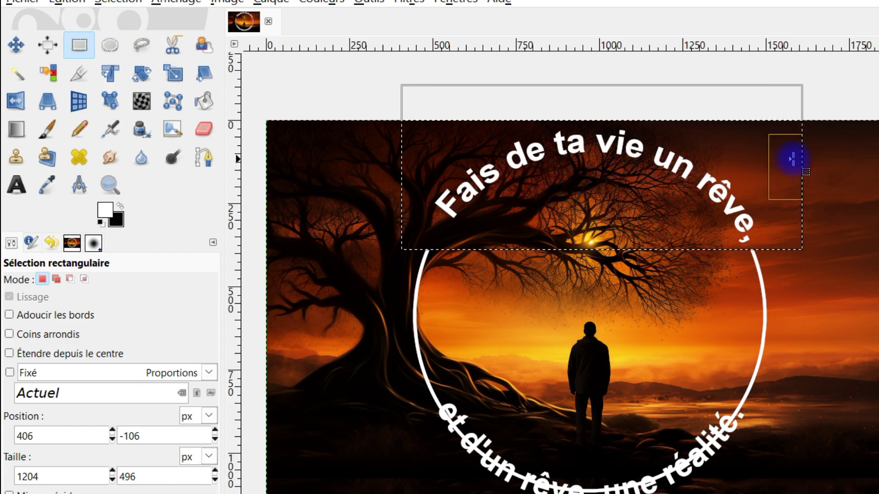
double_click(770, 102)
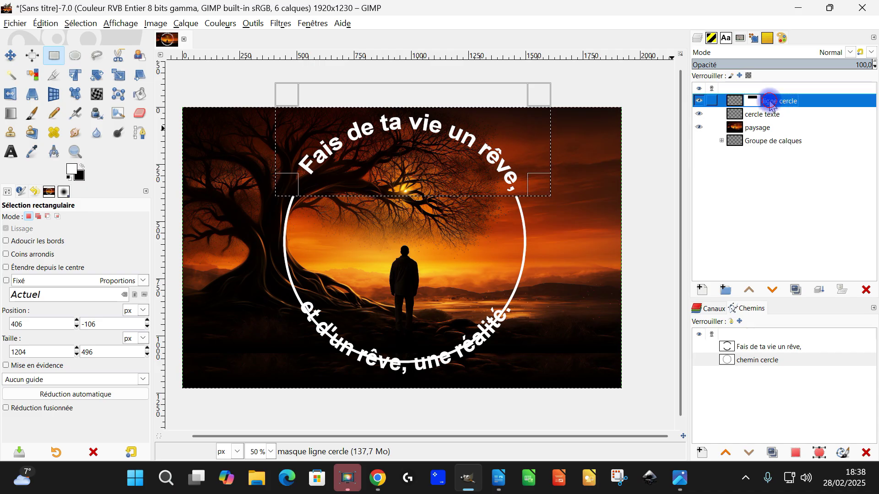
key("Return")
left_click_drag(423, 140, 411, 357)
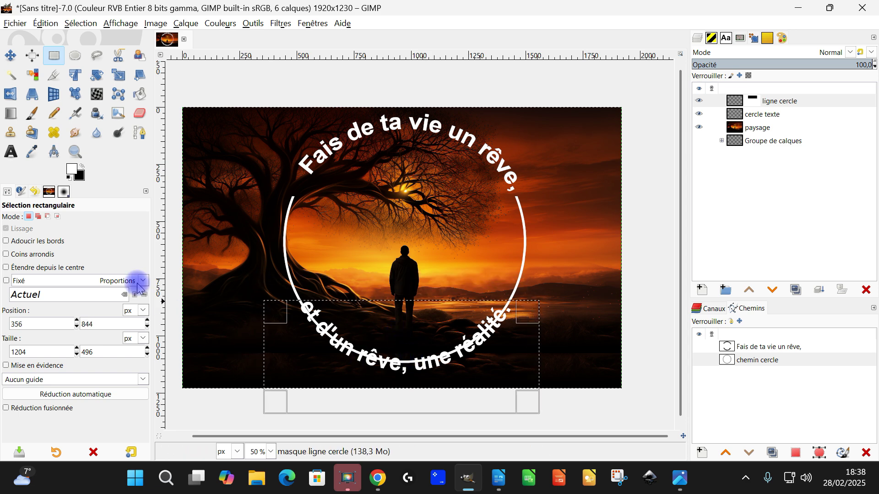
left_click(322, 80)
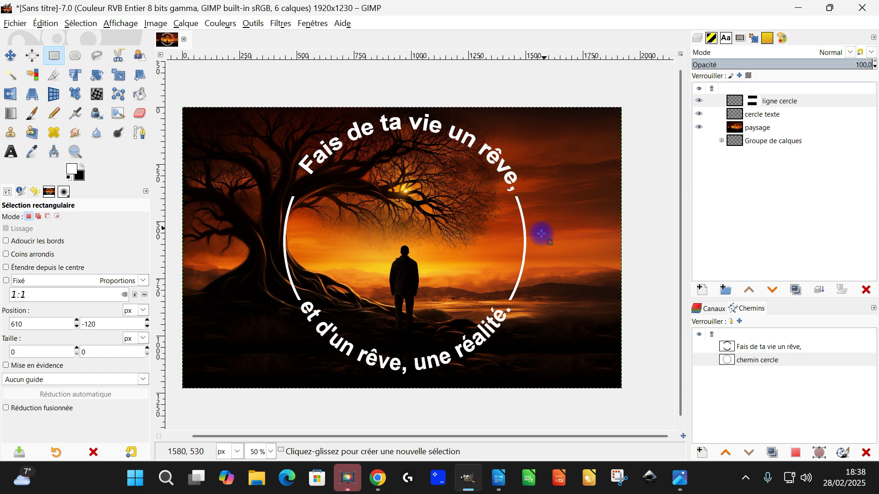
Crop the cercle texte layer to its content.
left_click(751, 118)
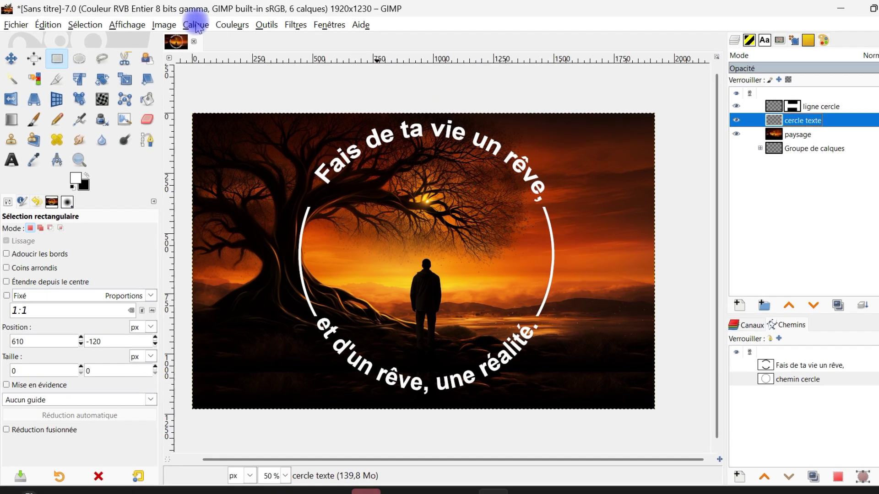
left_click(186, 23)
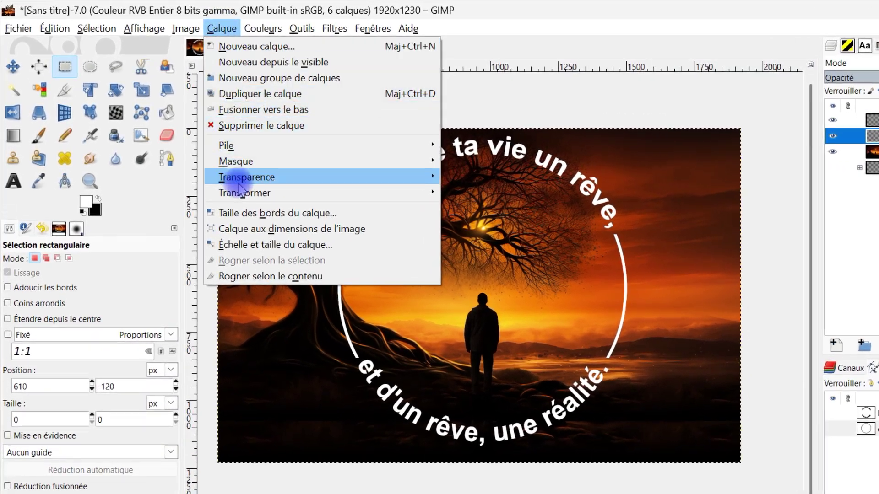
left_click(255, 276)
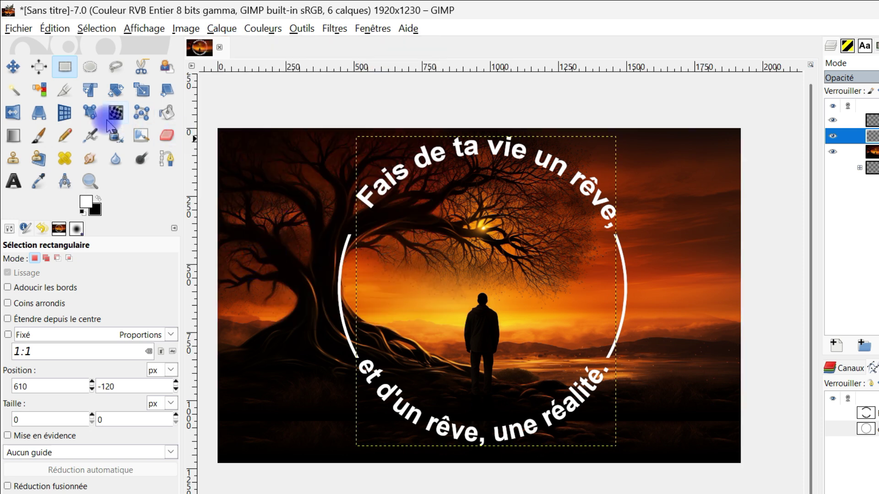
Rotate the cercle texte layer by -2.76° about its centre and fit the layer to the image size.
left_click(117, 90)
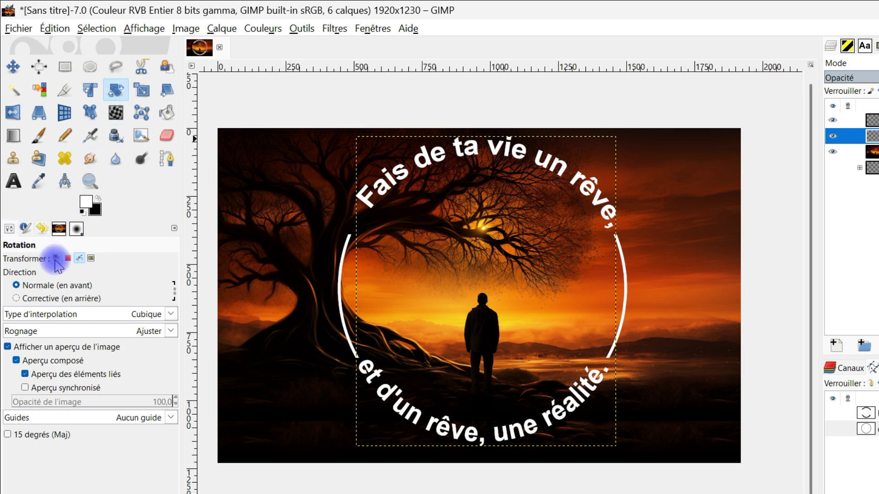
left_click(55, 259)
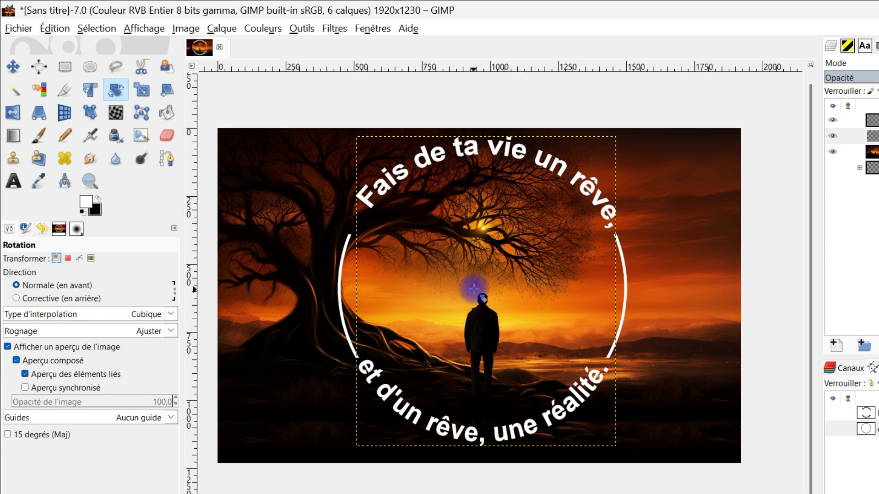
left_click(484, 272)
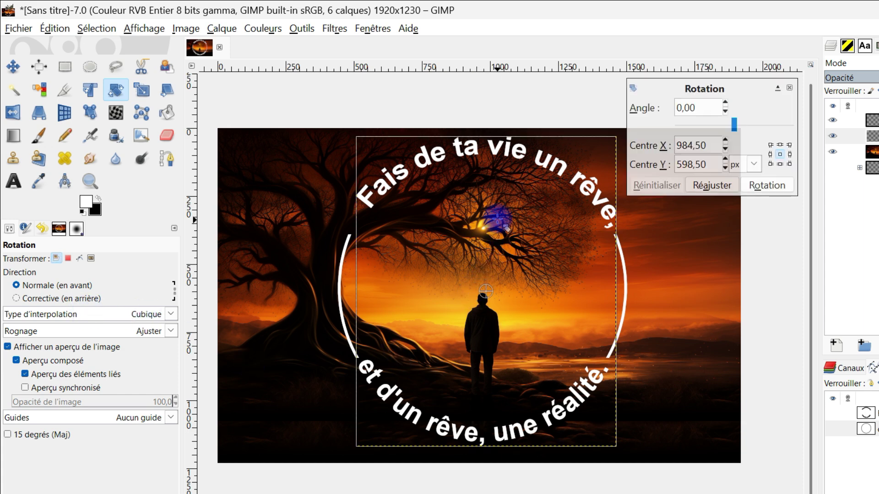
left_click_drag(512, 179, 506, 178)
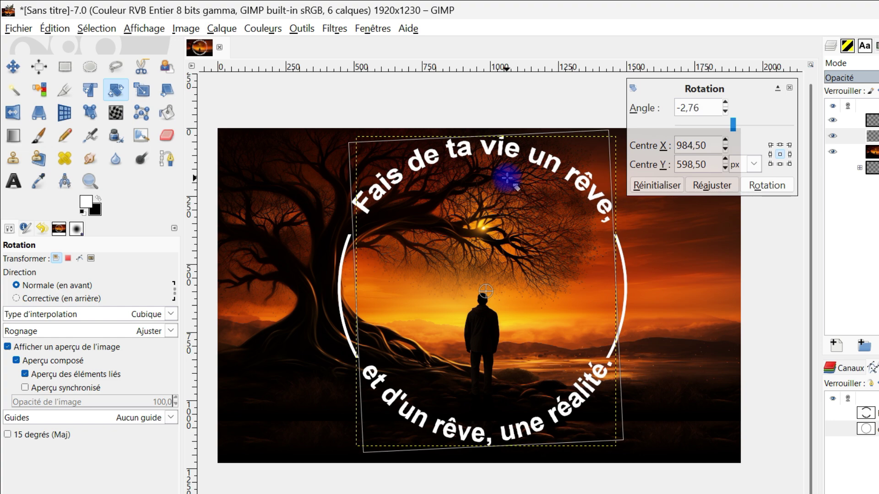
left_click(767, 185)
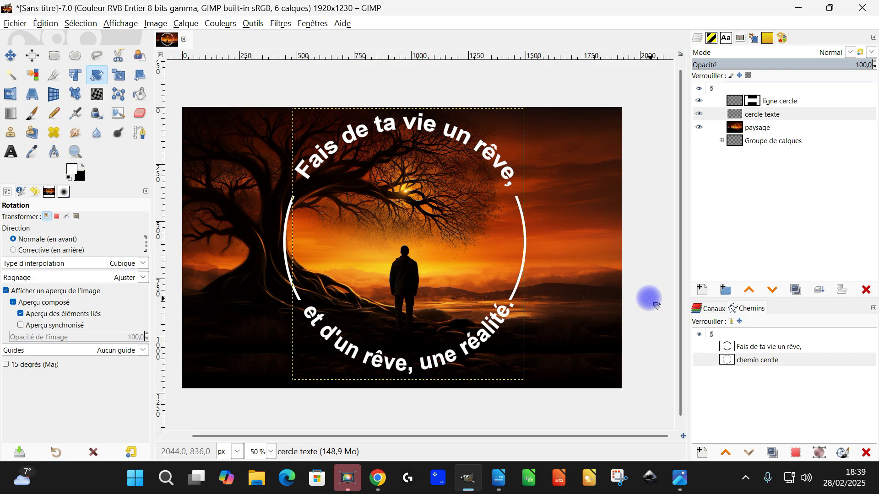
right_click(760, 115)
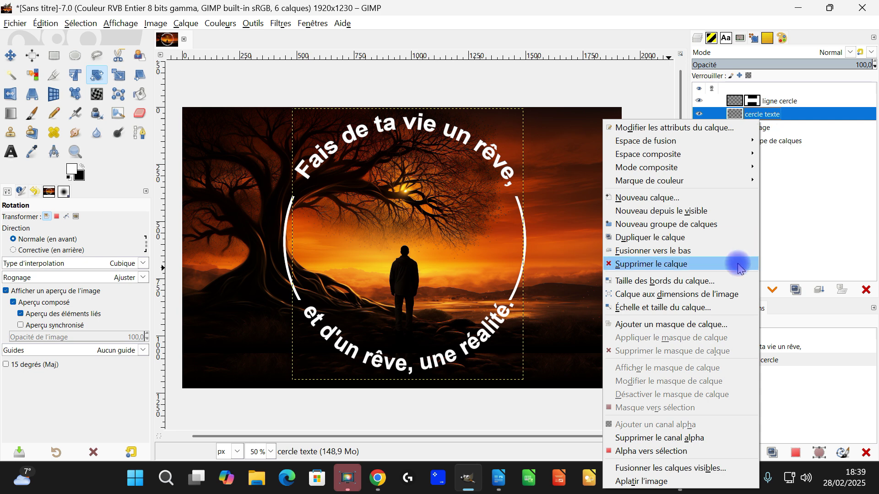
left_click(720, 296)
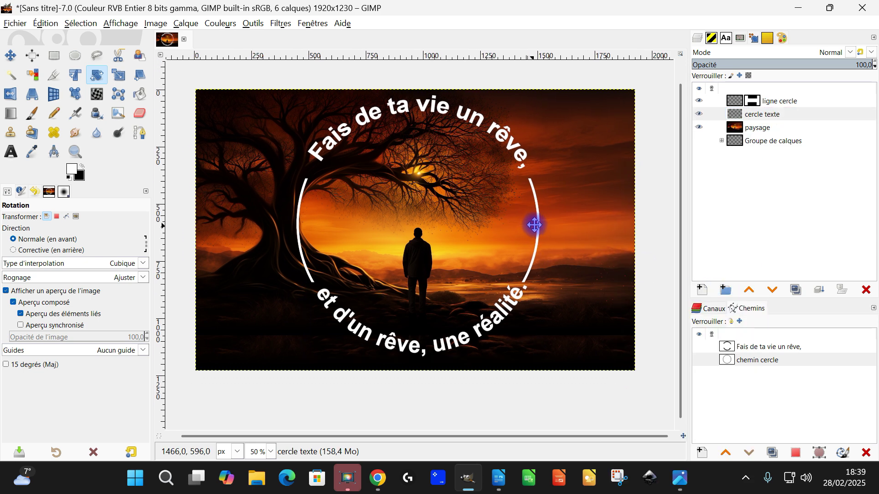
Link the cercle texte and ligne cercle layers and shift them together slightly so the circle is centred on the man's head.
left_click(712, 115)
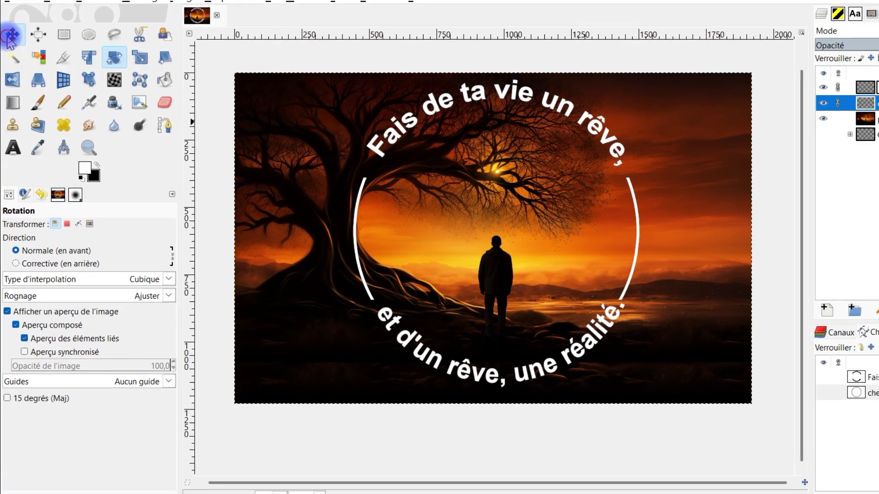
left_click(10, 58)
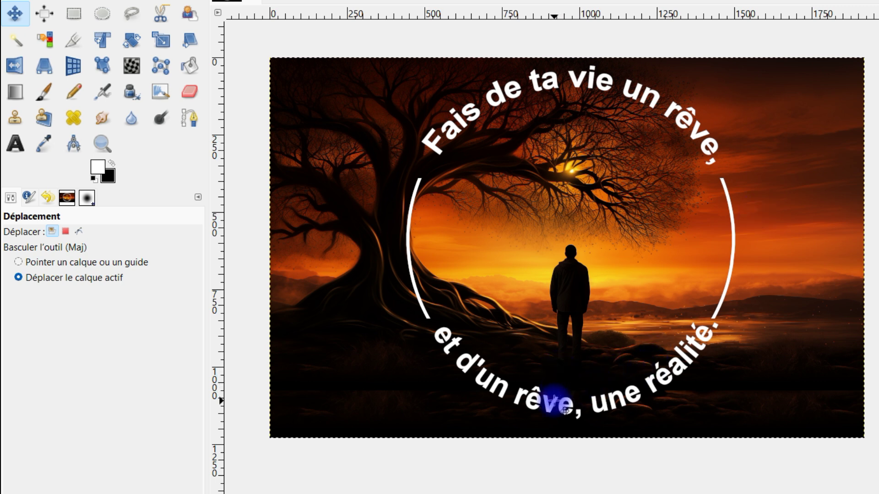
left_click_drag(564, 411, 569, 418)
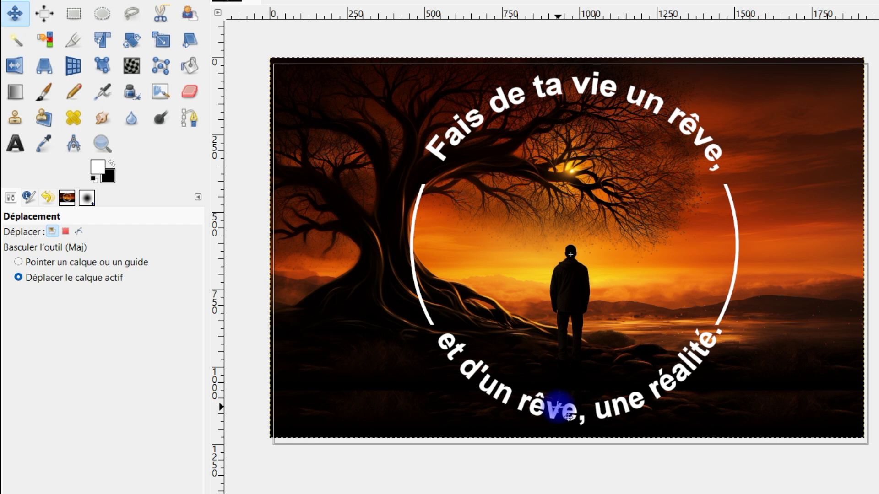
left_click_drag(569, 417, 570, 417)
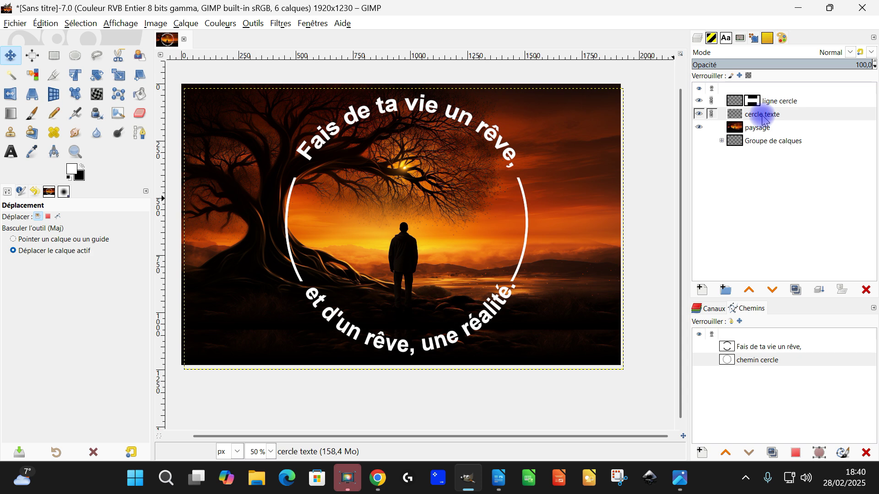
Fit the shifted cercle texte layer to the image size.
right_click(762, 117)
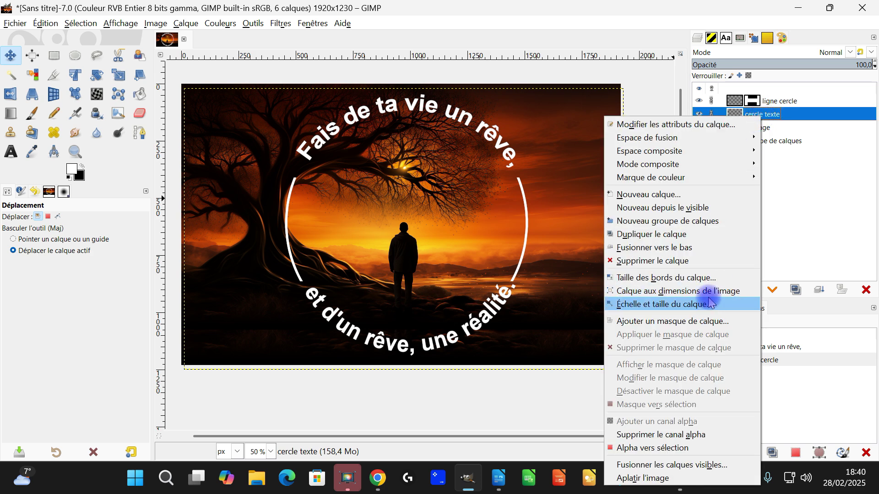
left_click(732, 345)
scroll(620, 222, "right", 1)
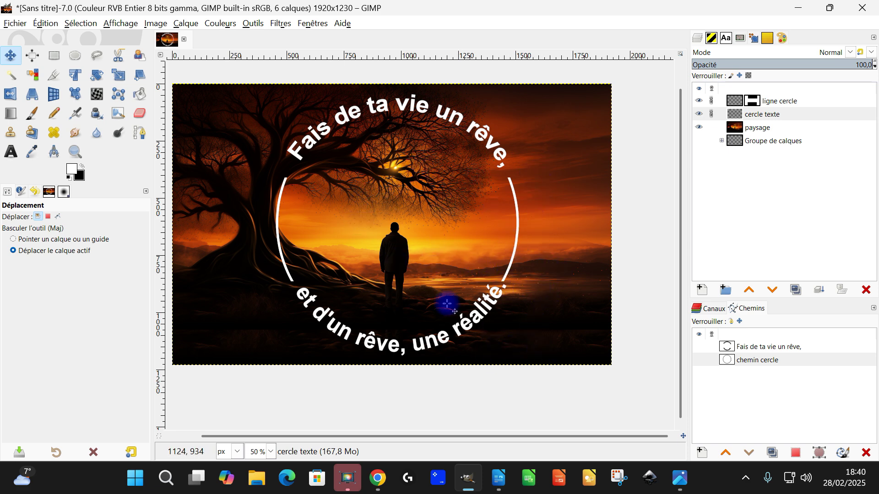
Crop the image to a 1230 × 1230 px square at position 364, 0 around the text circle, without deleting the cropped pixels.
left_click(53, 75)
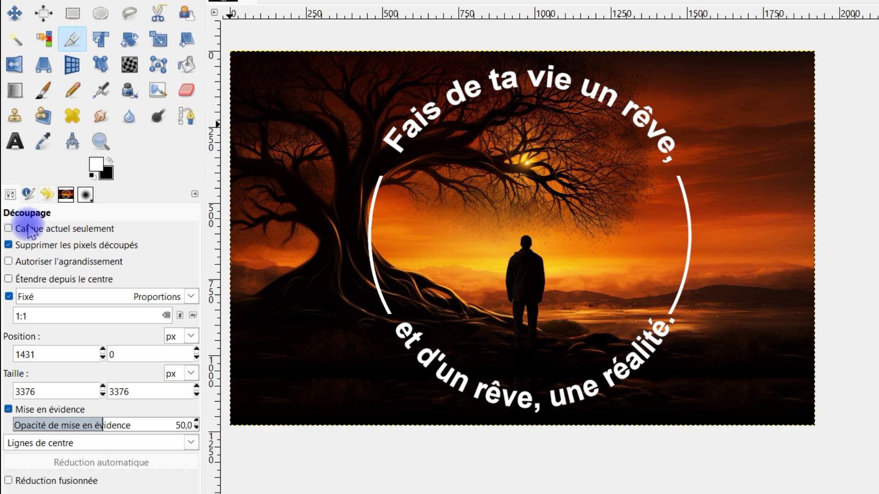
left_click(29, 246)
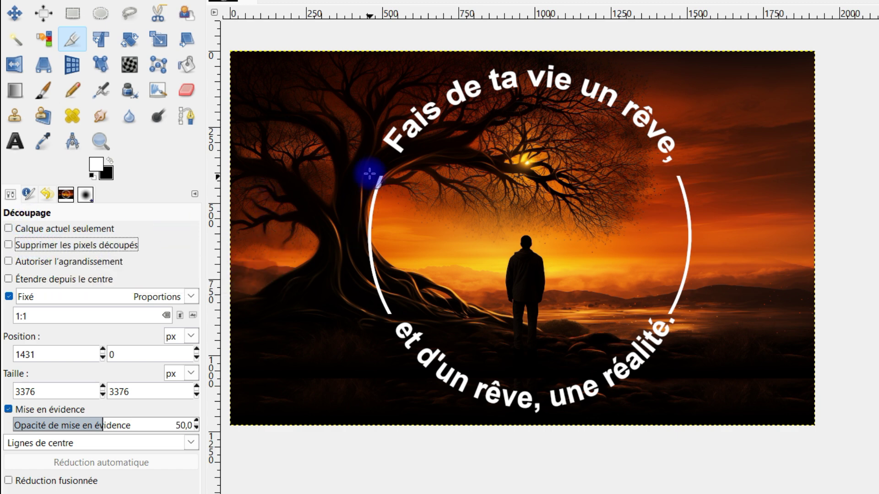
left_click_drag(354, 60, 609, 437)
left_click_drag(391, 86, 349, 64)
mouse_move(556, 232)
left_mouse_down()
mouse_move(545, 235)
mouse_move(553, 234)
left_mouse_up()
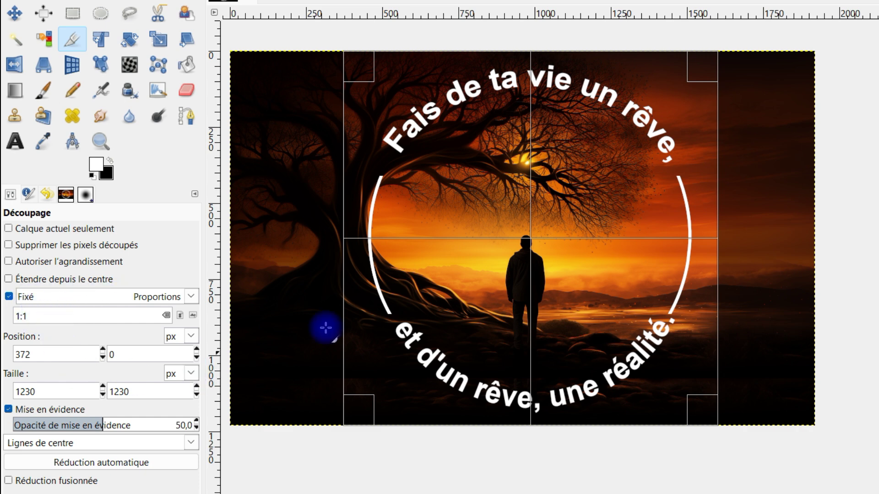
left_click_drag(519, 238, 517, 236)
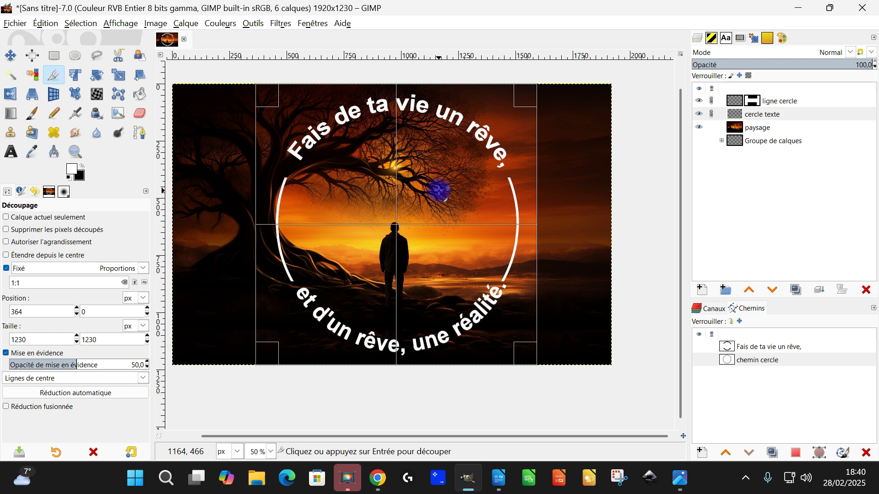
left_click(440, 189)
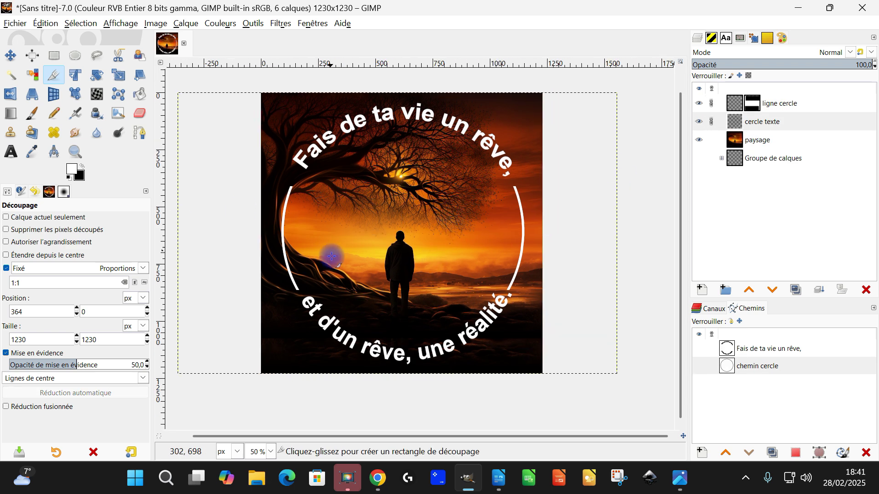
Rotate the cercle texte layer slightly within the ring.
left_click(735, 121)
left_click(96, 75)
left_click_drag(366, 151, 375, 171)
left_click(644, 163)
Rework the ligne cercle mask: fill a central band of about 1408 × 476 px with white and the area outside it with black.
left_click(752, 104)
left_click(54, 56)
left_click_drag(249, 301, 570, 179)
left_click_drag(412, 284, 412, 273)
key("ctrl+comma")
key("ctrl+shift+a")
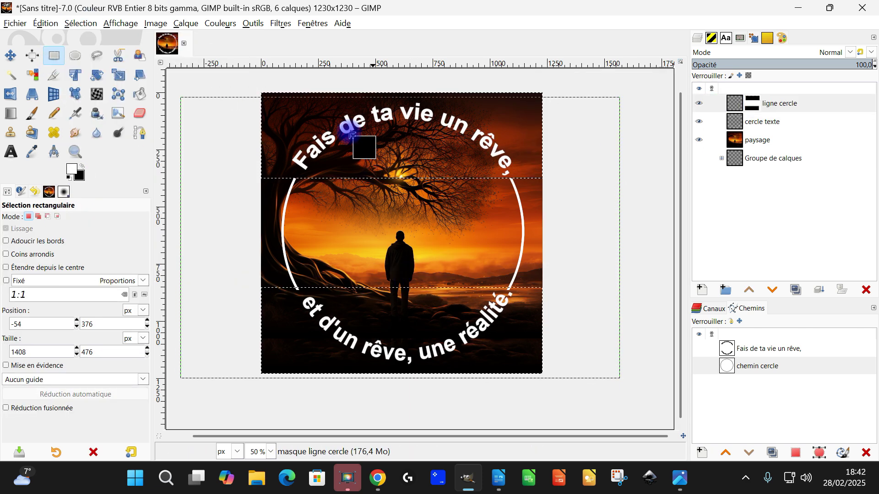
Save the image as citation st exupéry.xcf inside the GIMP folder.
left_click(15, 23)
left_click(69, 134)
type("citation st exupéry.xcf")
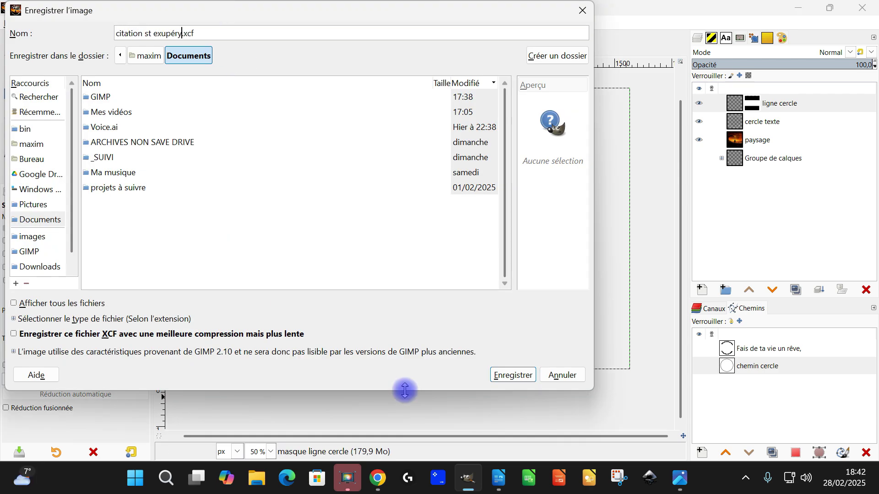
double_click(110, 97)
double_click(118, 101)
key("Return")
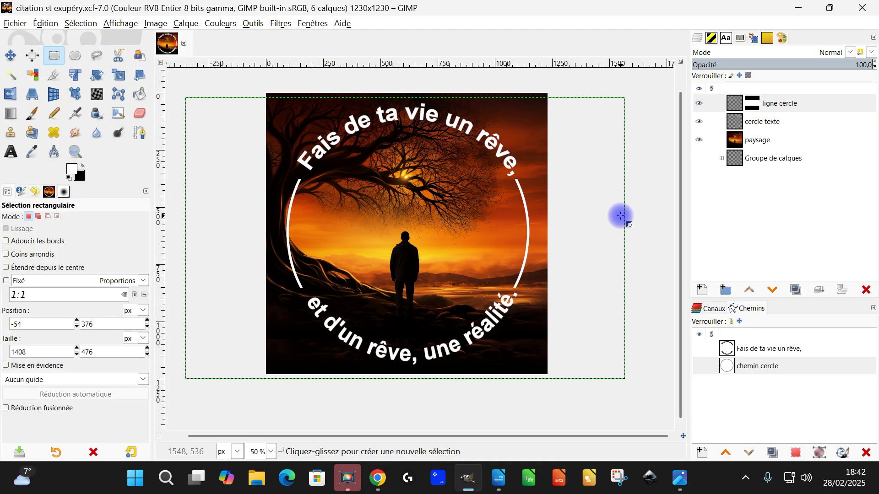
Add the text "Antoine de Saint-Exupéry" near the image's lower-right corner, in a font smaller than 100 px and broken after "Antoine".
left_click(11, 152)
left_click_drag(437, 333, 558, 369)
type("Antoine de Saint-Exupéry")
key("ctrl+a")
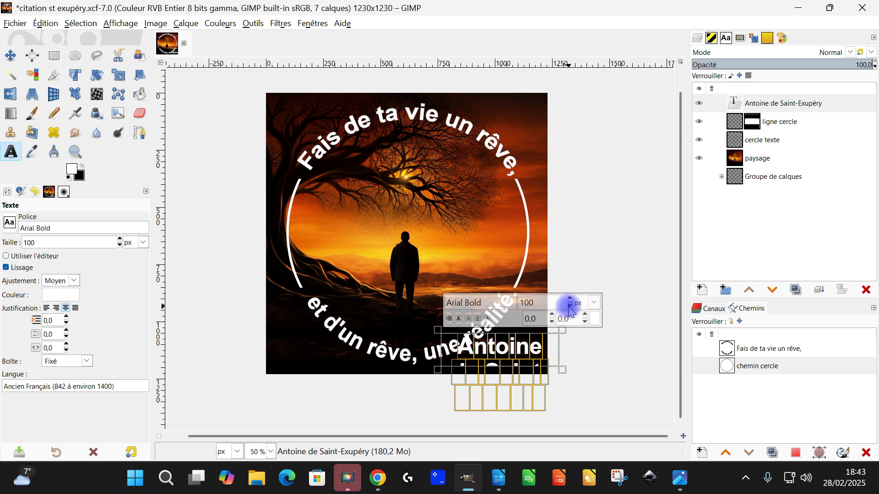
scroll(332, 304, "up", 3)
key("Return")
Try the author text in several corners of the image and over the man's head in the centre.
key("m")
scroll(471, 298, "down", 3)
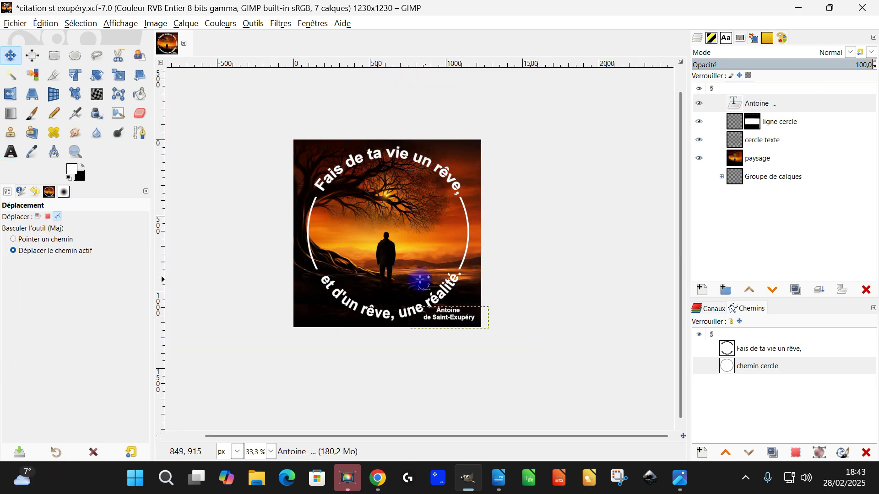
scroll(507, 276, "up", 2)
left_click_drag(506, 276, 256, 364)
scroll(262, 372, "down", 3)
scroll(335, 310, "up", 3)
left_click_drag(329, 312, 509, 374)
scroll(509, 374, "down", 3)
left_click_drag(575, 288, 384, 59)
left_click_drag(341, 144, 444, 268)
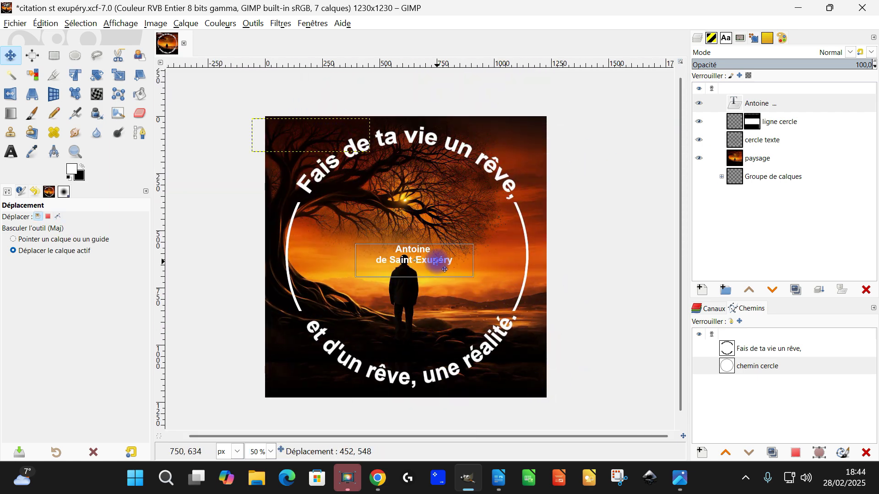
Add a black layer directly beneath the paysage layer and extend it below the image's lower edge with the Scale tool.
left_click(757, 158)
left_click(700, 290)
left_click(807, 432)
left_click(772, 290)
key("shift+s")
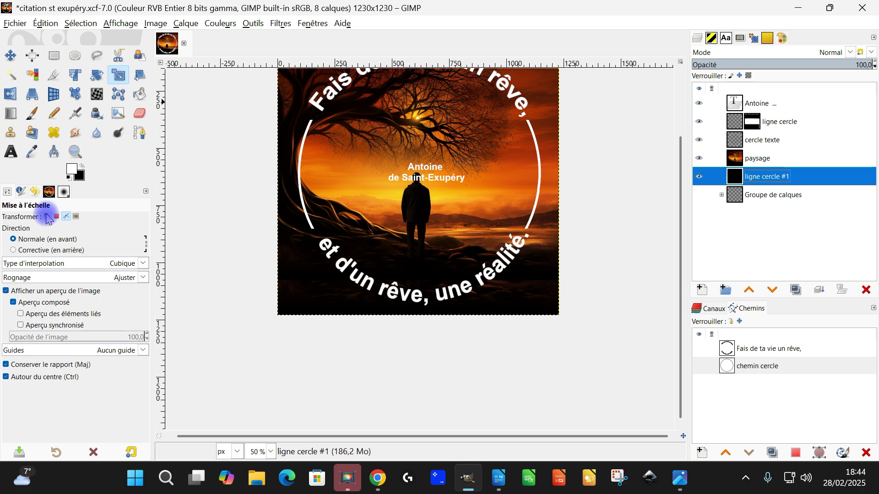
left_click(156, 23)
left_click(206, 194)
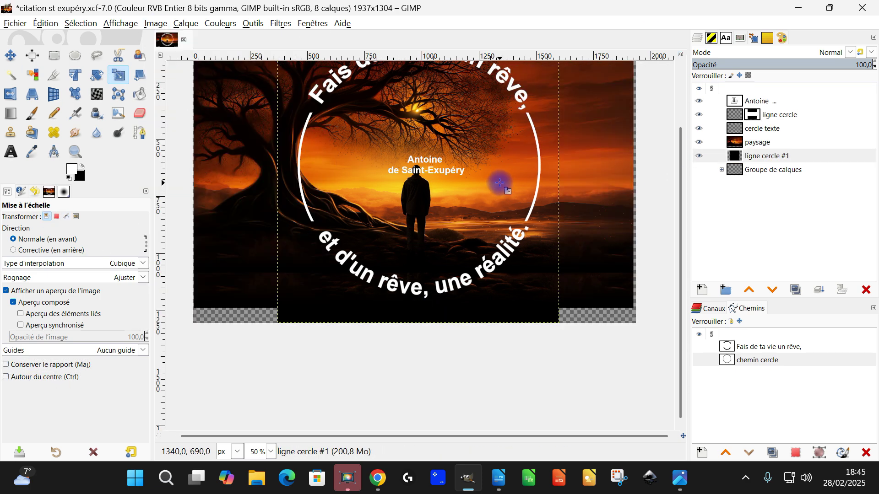
key("ctrl+z")
key("r")
left_click_drag(269, 83, 551, 380)
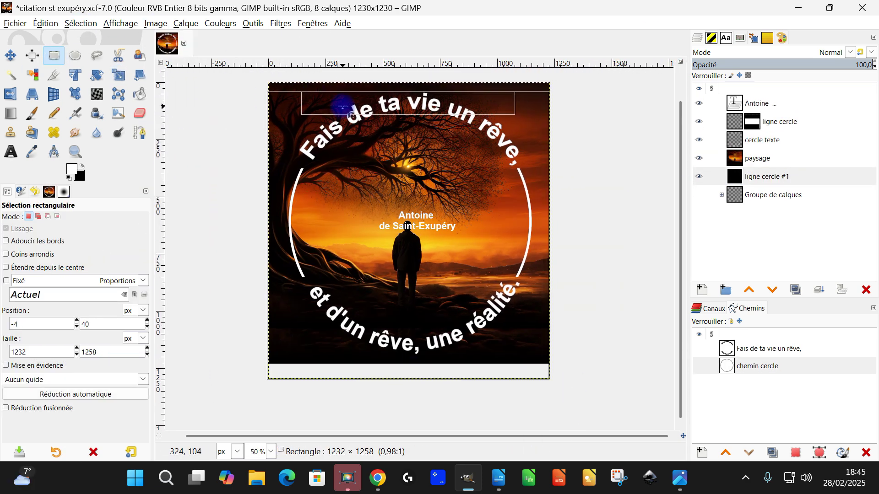
scroll(479, 308, "down", 1)
scroll(479, 308, "up", 1)
Fit the canvas to all layers and crop the image to a 1304 × 1304 px square at position 326, 0.
left_click(156, 23)
left_click(219, 126)
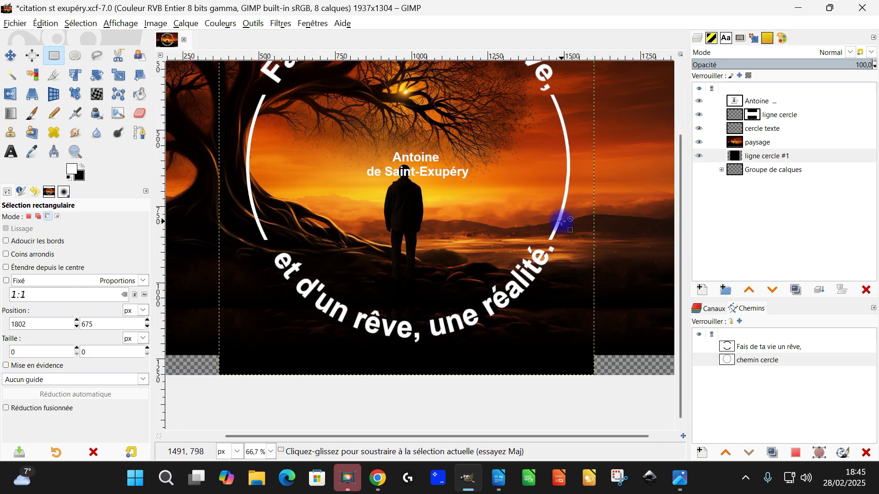
key("shift+c")
left_click_drag(314, 157, 386, 198)
left_click(353, 111)
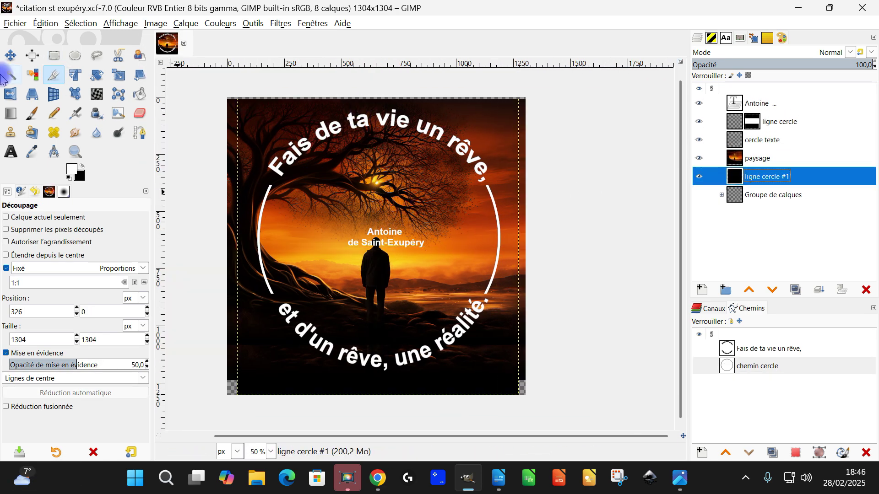
Scale the black background layer so it covers the whole square image.
key("shift+s")
left_click(254, 383)
left_click_drag(468, 102, 476, 105)
left_click(636, 150)
Move the author text beneath the lower curved text and put "Antoine de Saint-Exupéry" on a single line.
right_click(755, 103)
left_click(726, 164)
key("m")
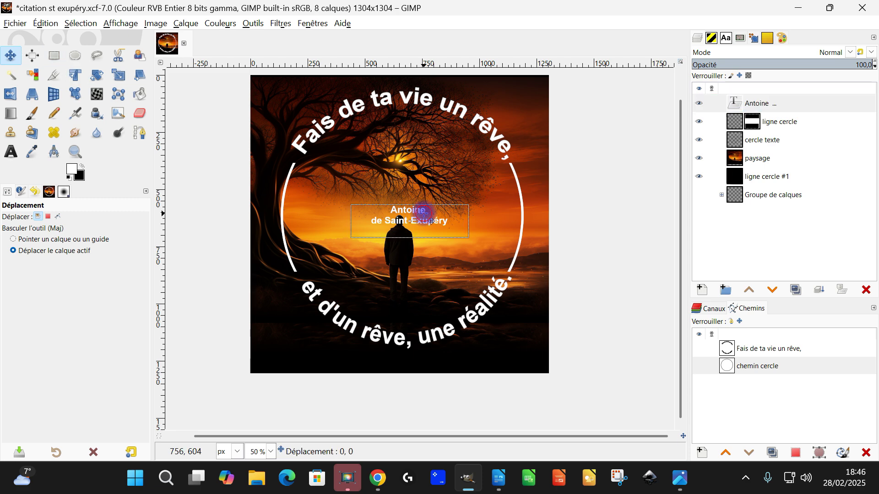
left_click_drag(422, 210, 356, 364)
left_click(12, 55)
scroll(239, 187, "up", 1)
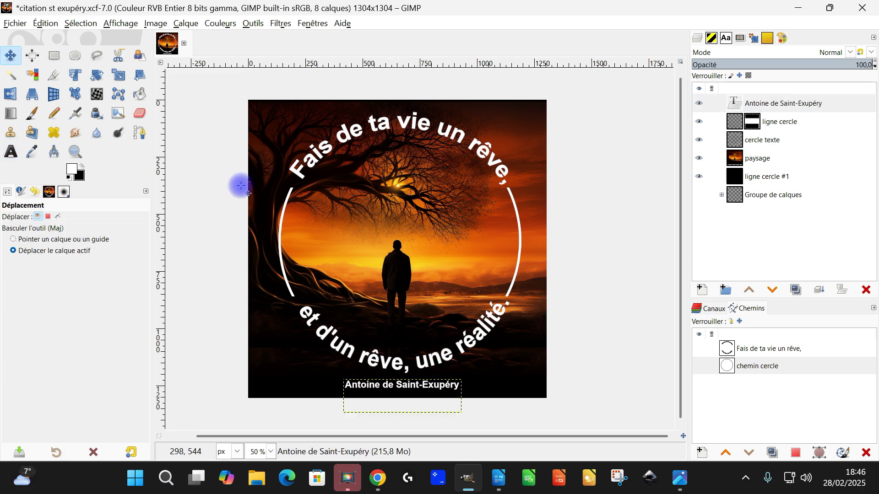
Centre the author text horizontally in the image with the Align tool.
key("q")
scroll(586, 253, "right", 2)
left_click(586, 253)
left_click(10, 55)
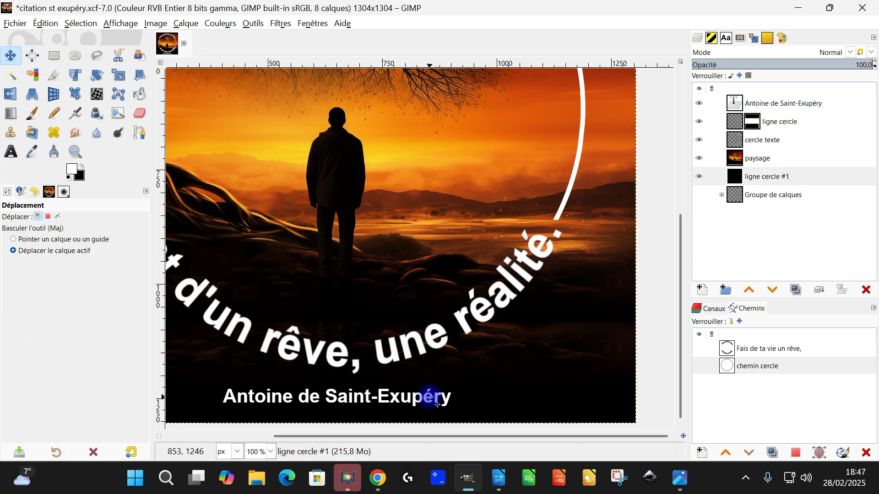